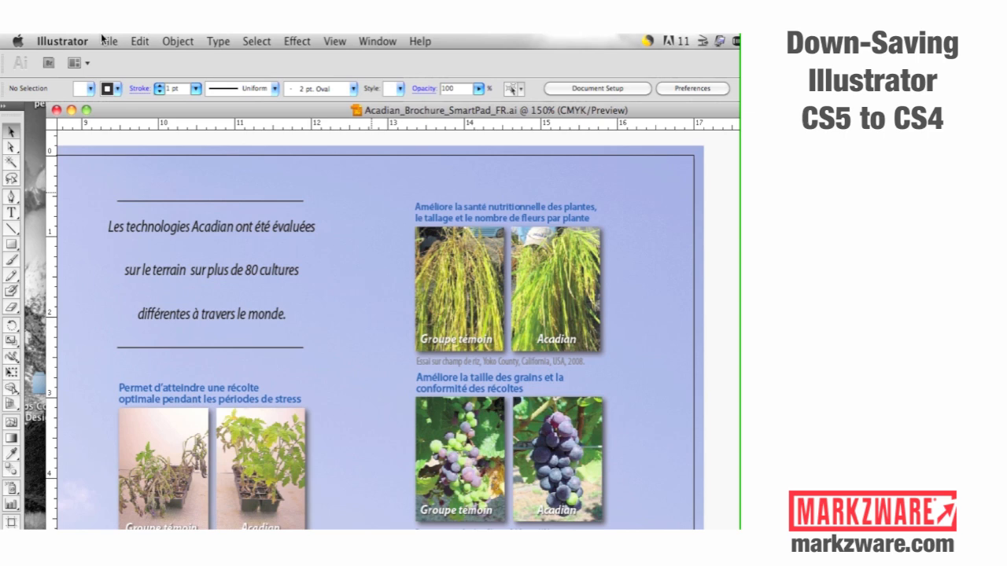
Step: Save the French brochure as Acadian_Brochure_SmartPad_FR-cs4.ai, keeping the Adobe Illustrator (ai) format
{"action": "left_click", "coordinate": [106, 41]}
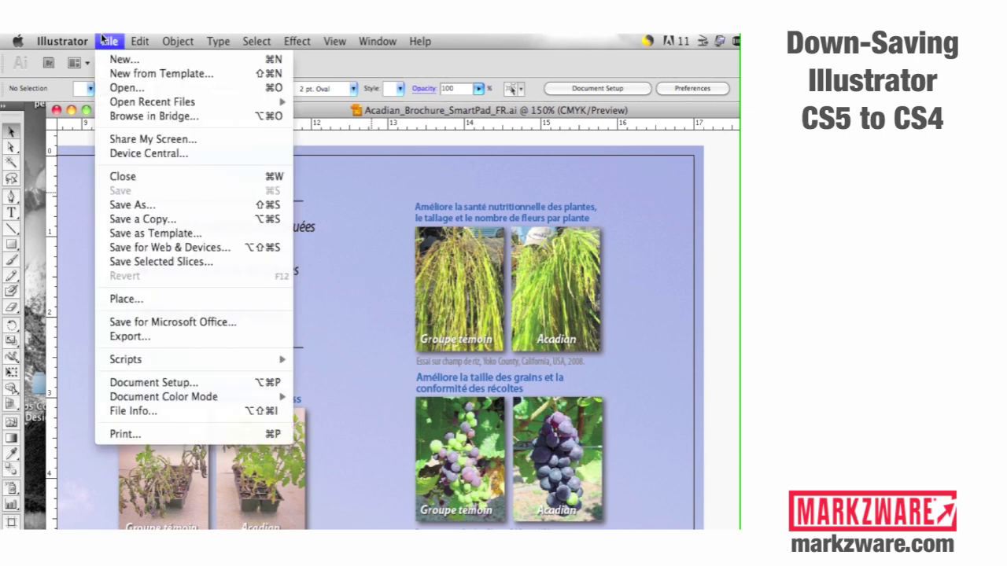
{"action": "left_click", "coordinate": [165, 206]}
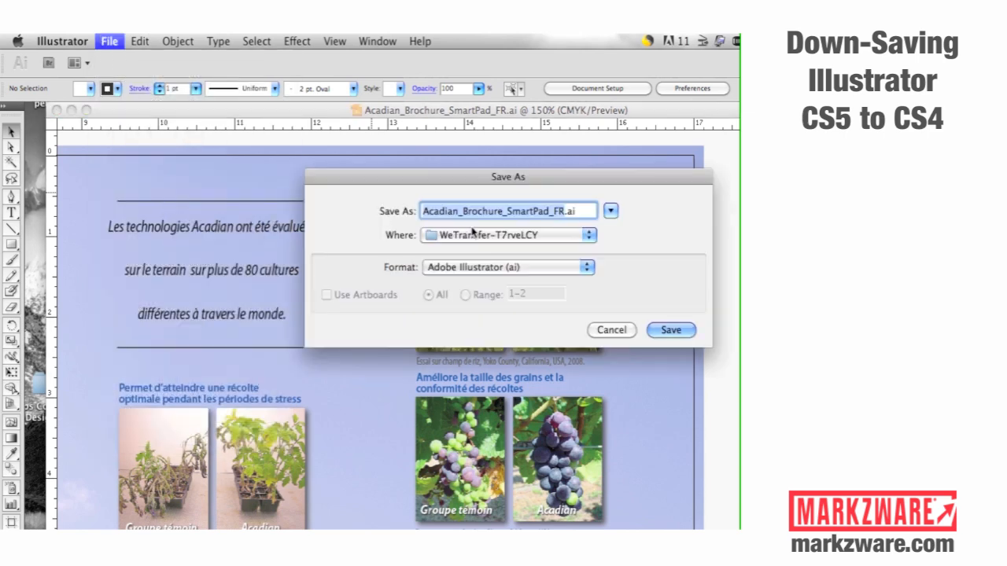
{"action": "left_click", "coordinate": [484, 269]}
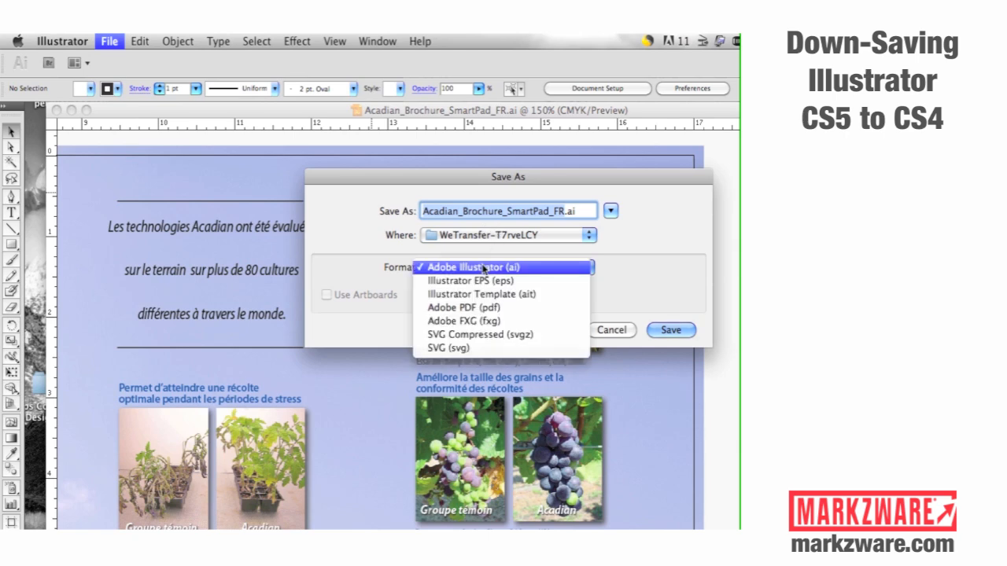
{"action": "left_click", "coordinate": [483, 269]}
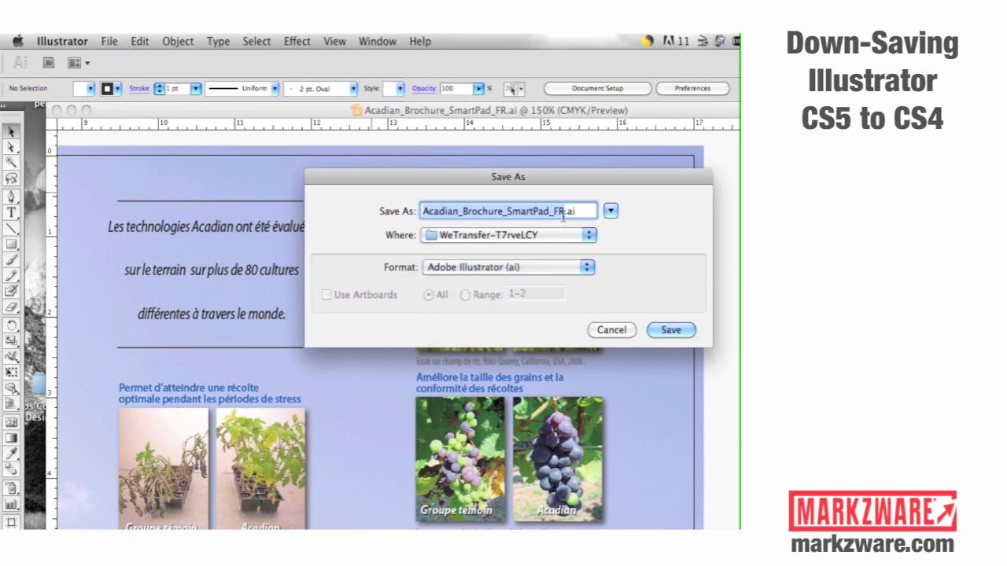
{"action": "left_click", "coordinate": [563, 212]}
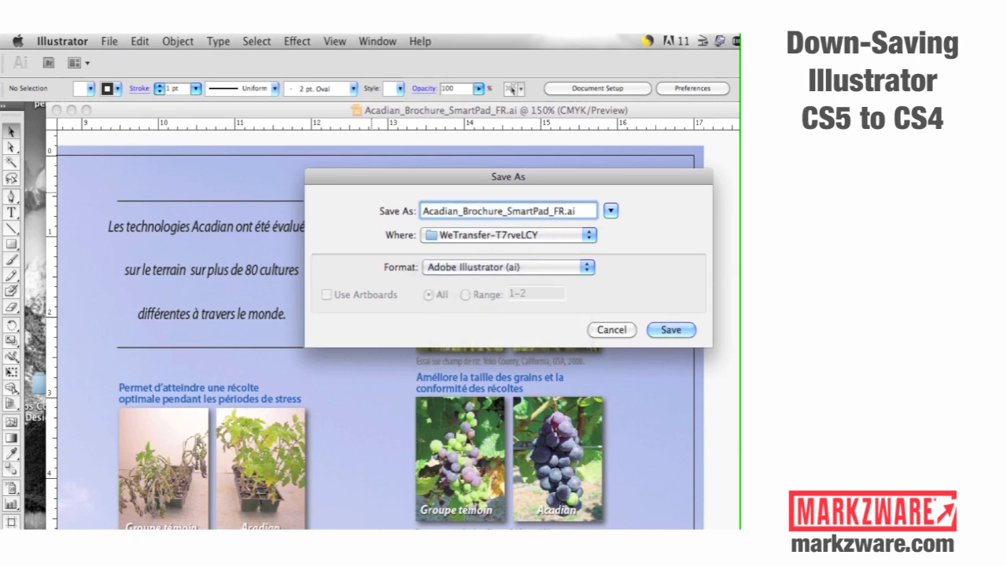
{"action": "type", "text": "-cs4"}
{"action": "left_click", "coordinate": [665, 330]}
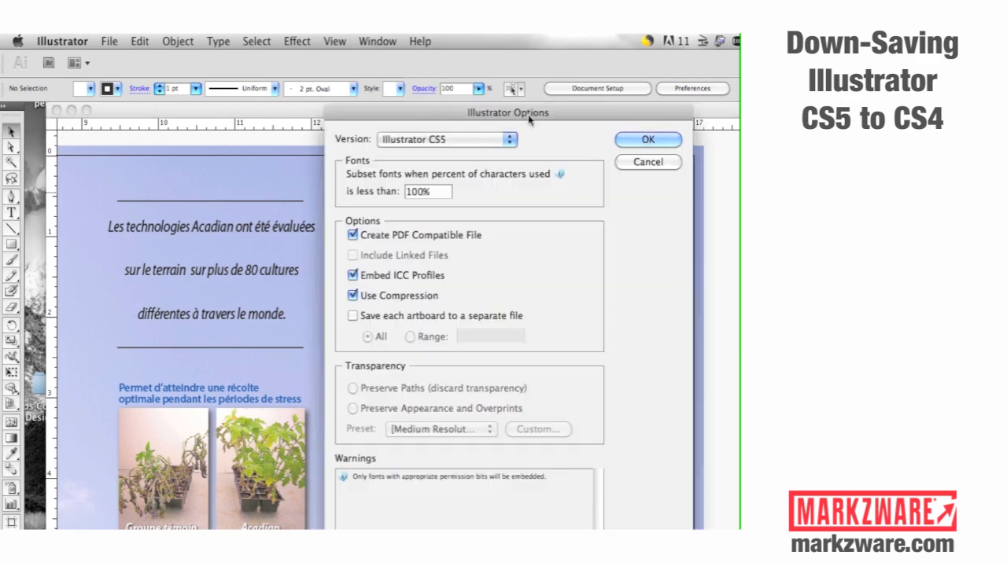
Step: Choose Illustrator CS4 as the legacy version in Illustrator Options for the French copy
{"action": "left_click_drag", "start_coordinate": [425, 110], "coordinate": [349, 84]}
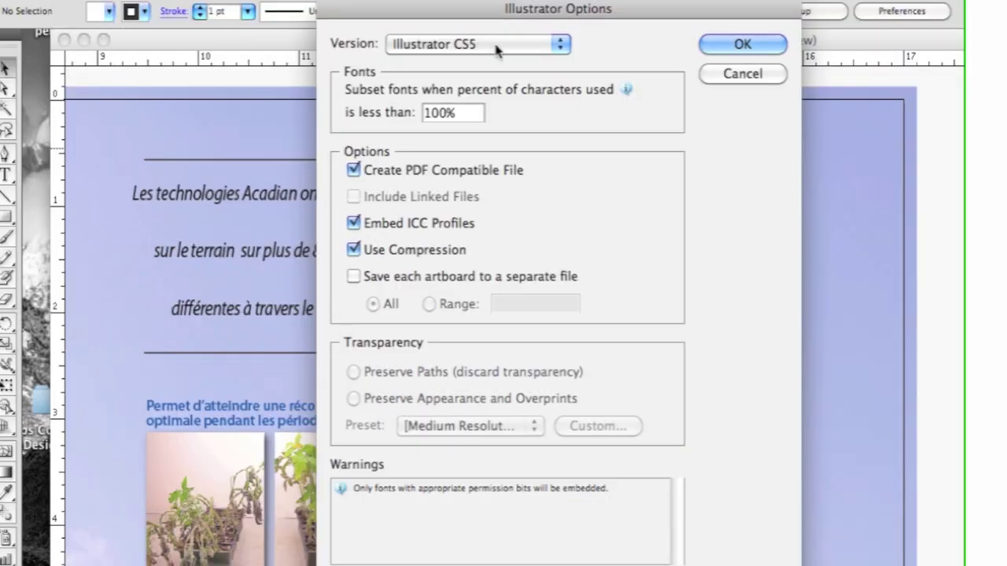
{"action": "left_click", "coordinate": [496, 49]}
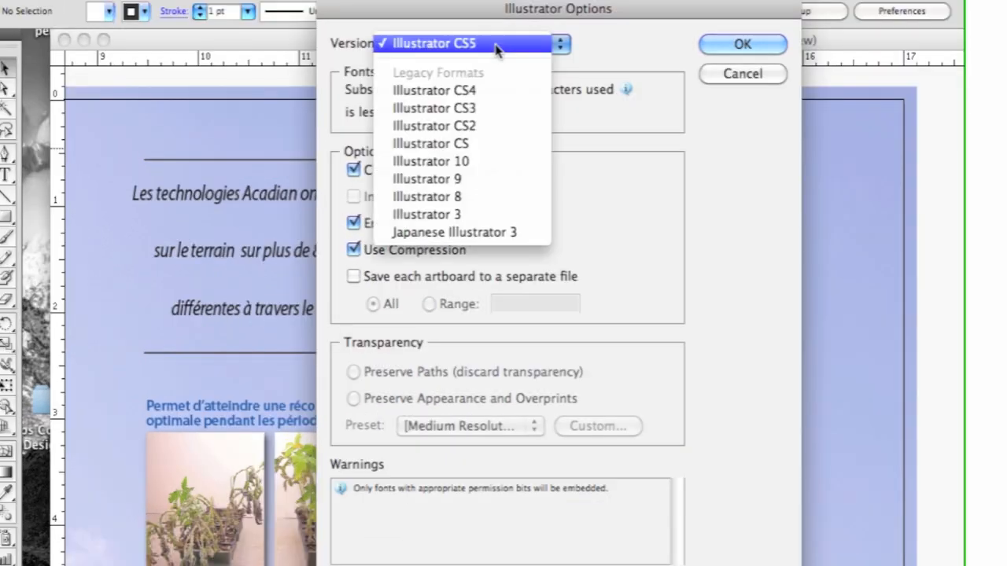
{"action": "left_click", "coordinate": [485, 89]}
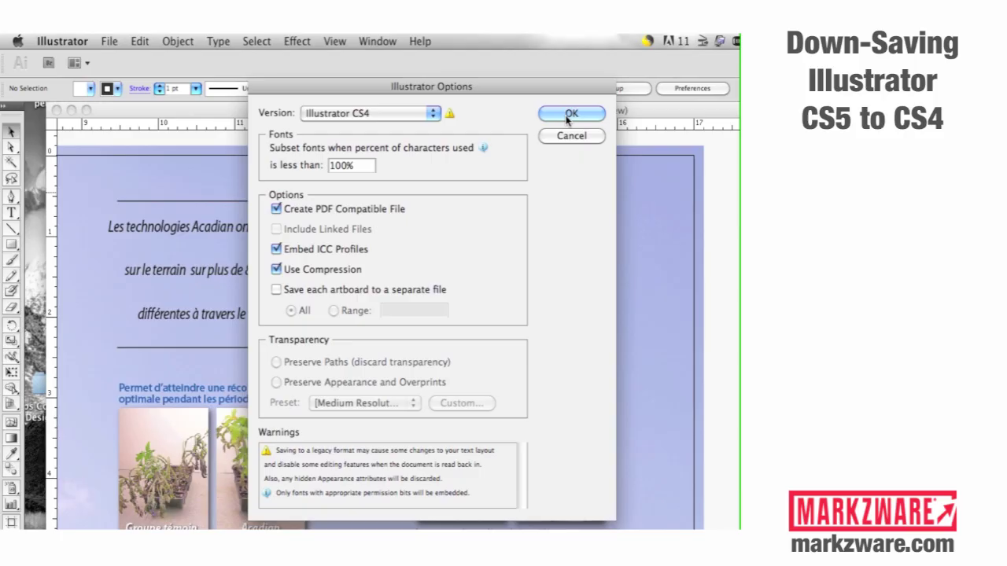
Step: Confirm the CS4 options and accept the legacy-format warning to write the French copy
{"action": "key", "text": "Return"}
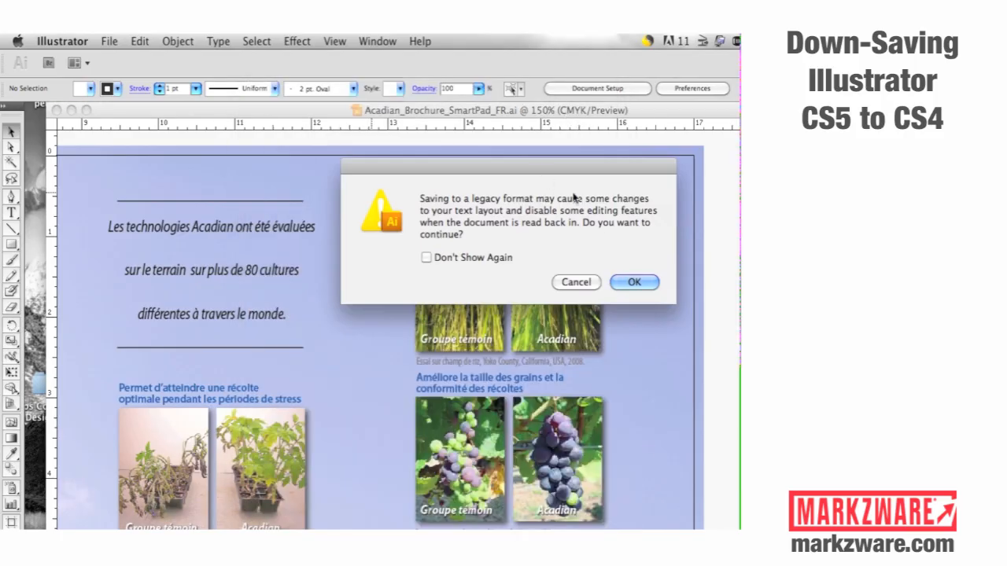
{"action": "left_click", "coordinate": [638, 283]}
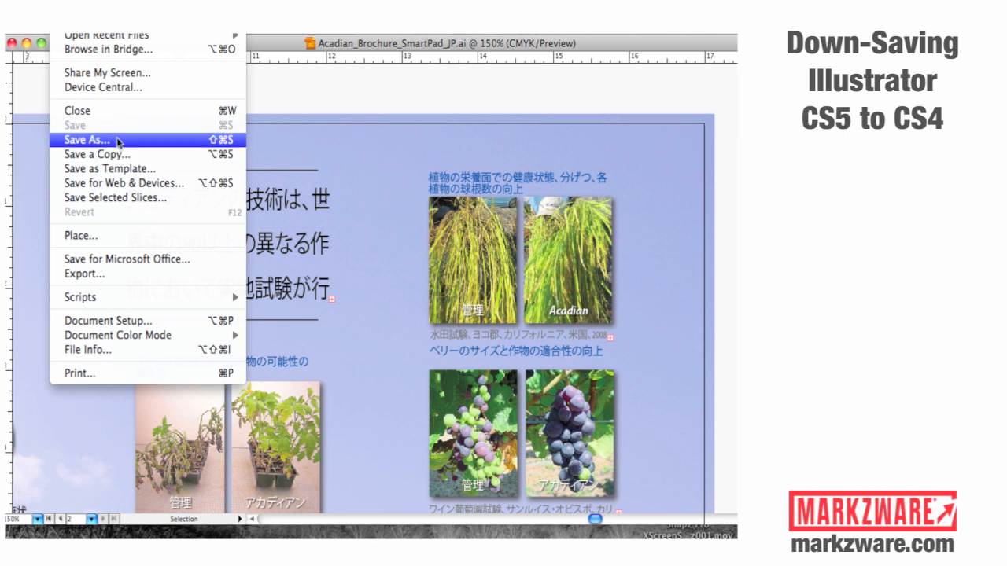
Step: Save the Japanese brochure as Acadian_Brochure_SmartPad_JP-cs4.ai
{"action": "left_click", "coordinate": [87, 140]}
{"action": "type", "text": "-cs4.ai"}
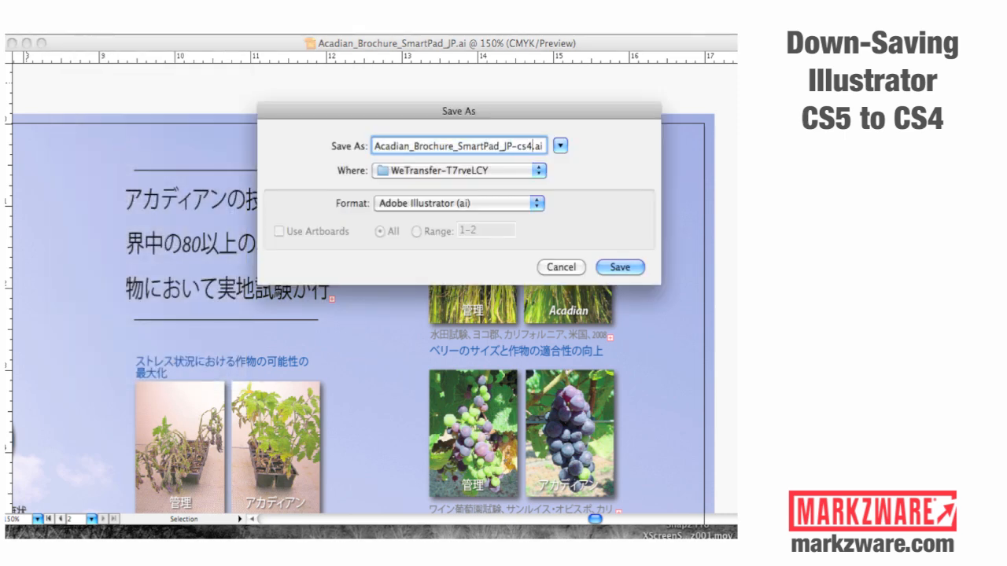
{"action": "left_click", "coordinate": [619, 267]}
Step: Choose Illustrator CS4 for the Japanese copy and accept the legacy-format warning to write it
{"action": "left_click", "coordinate": [409, 74]}
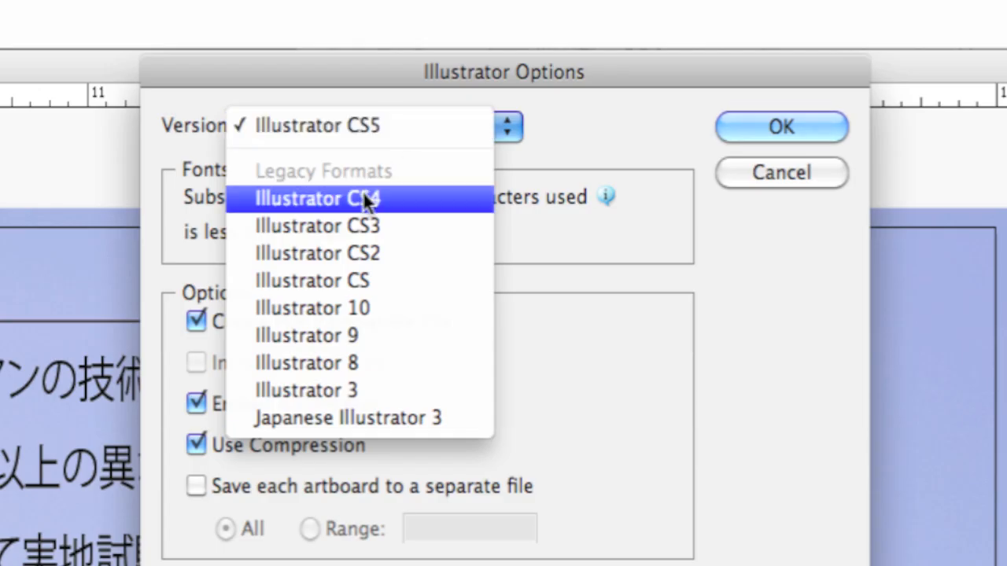
{"action": "left_click", "coordinate": [368, 202]}
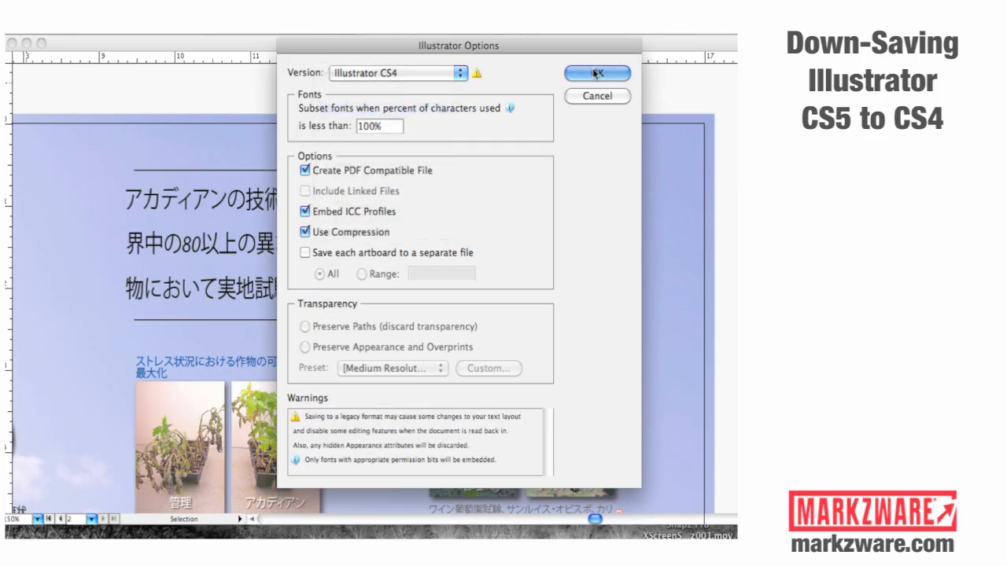
{"action": "left_click", "coordinate": [597, 72]}
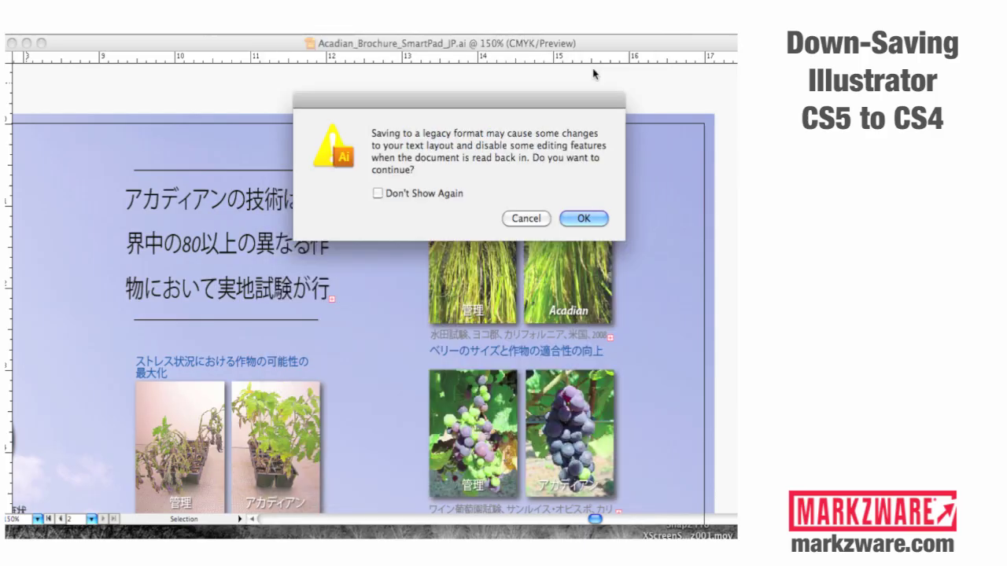
{"action": "left_click", "coordinate": [582, 220]}
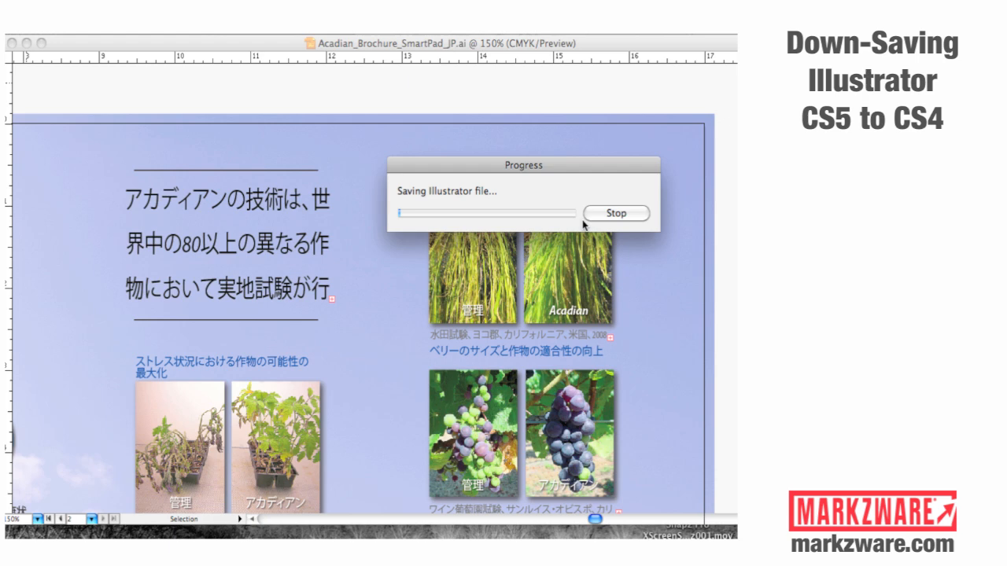